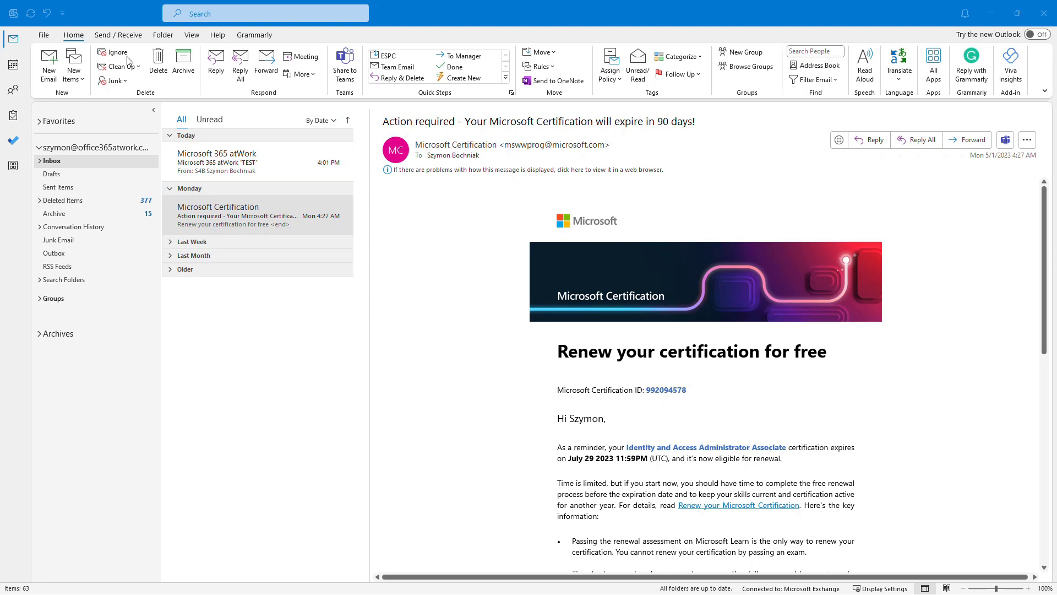
# Permanently delete the "TEST" message from the Deleted Items folder
pyautogui.moveTo(341, 166)
pyautogui.click(81, 203)
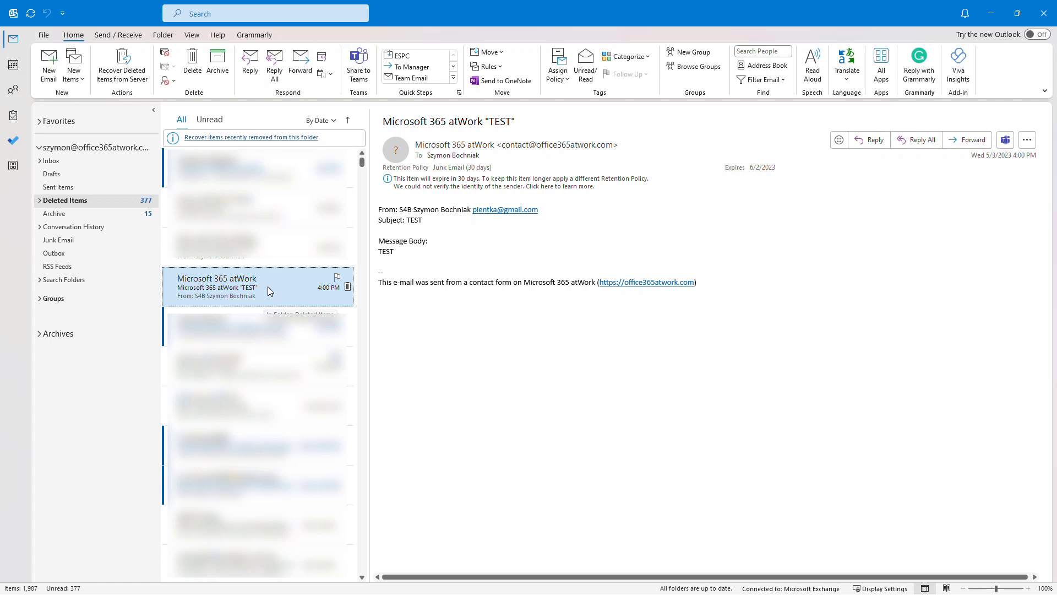
pyautogui.rightClick(268, 286)
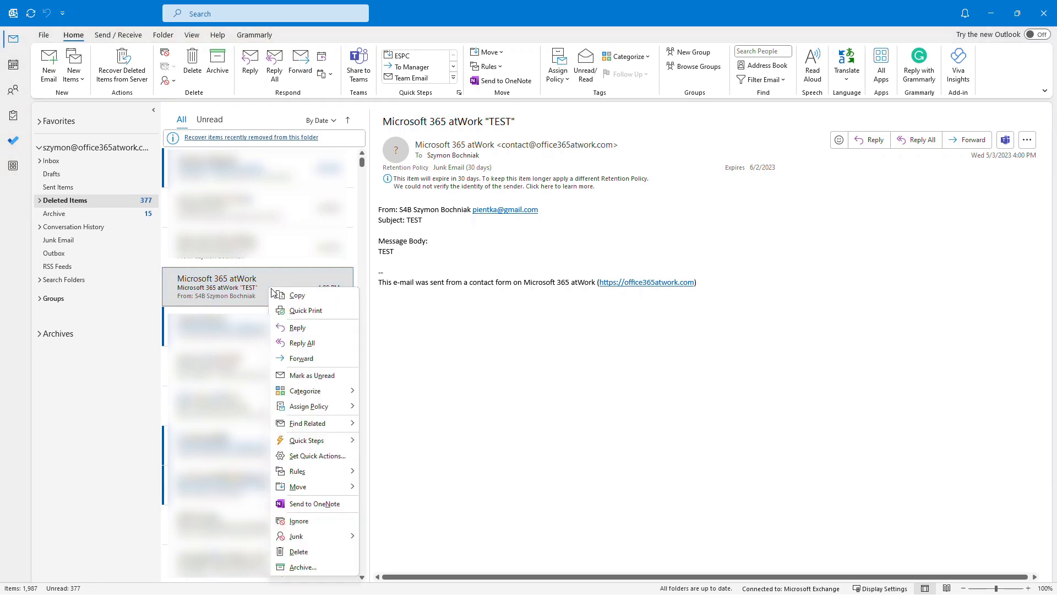
pyautogui.click(299, 551)
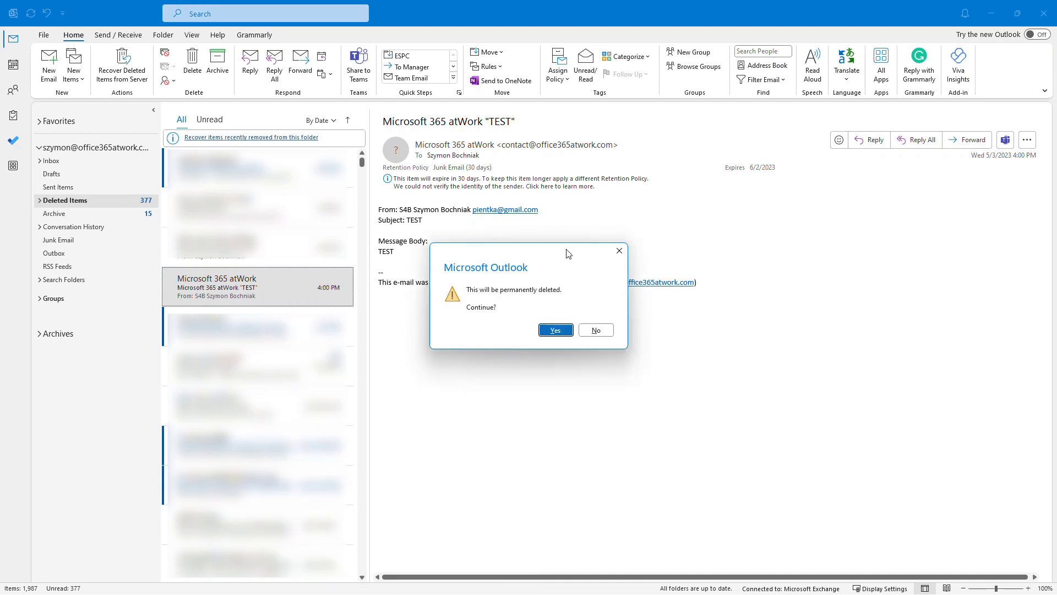
pyautogui.click(556, 330)
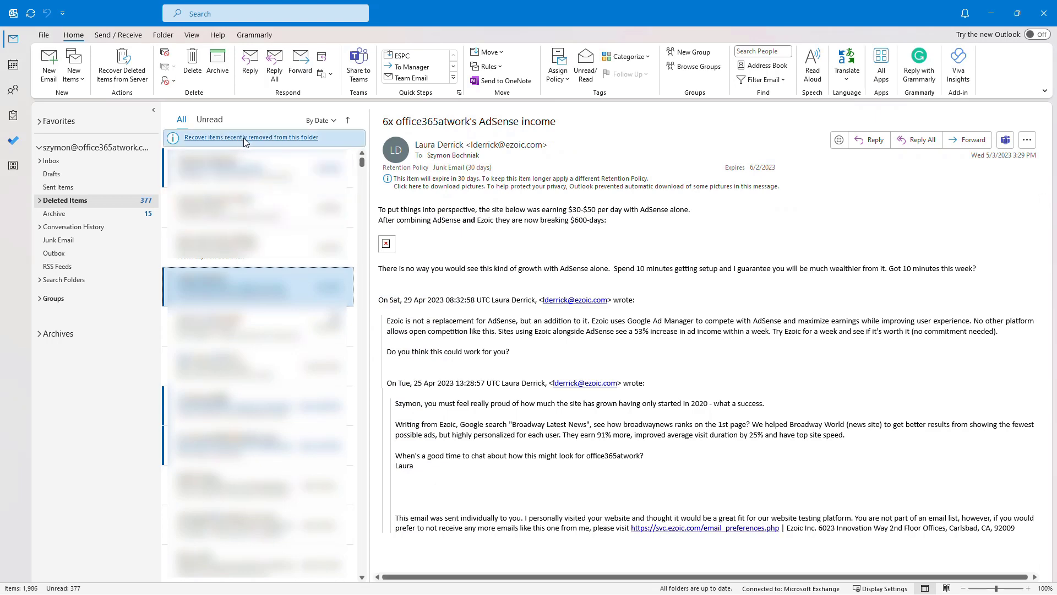
# Show the recoverable items recently removed from Deleted Items, close the list, then reopen it
pyautogui.click(245, 140)
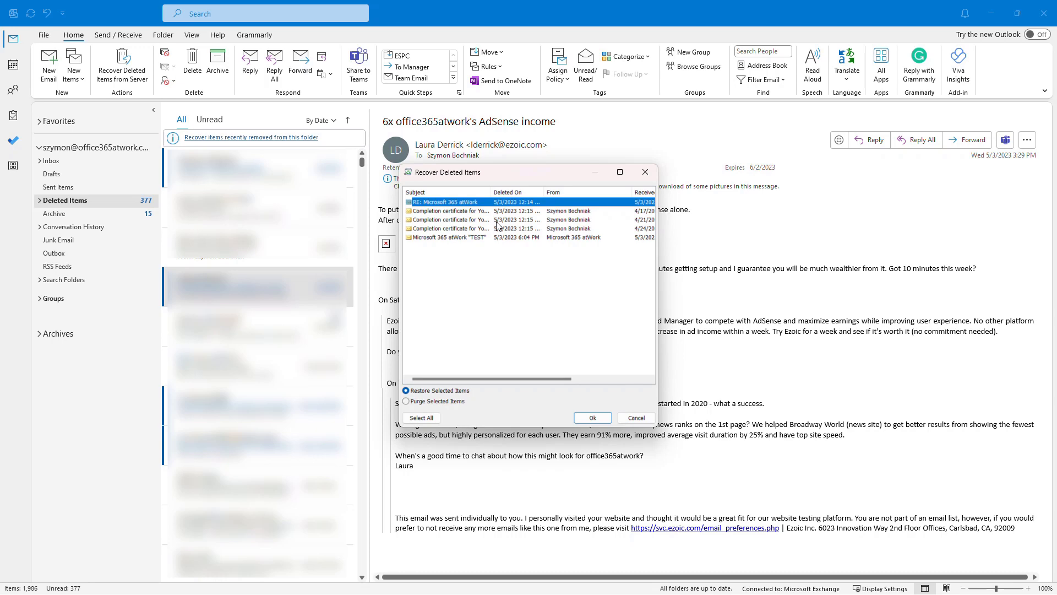
pyautogui.click(636, 417)
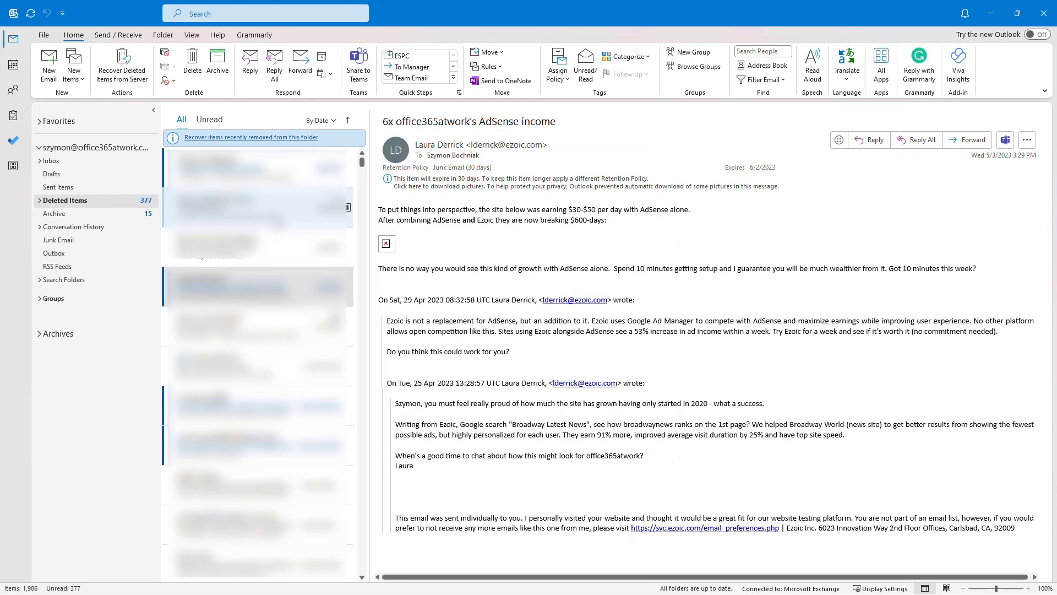
pyautogui.click(255, 138)
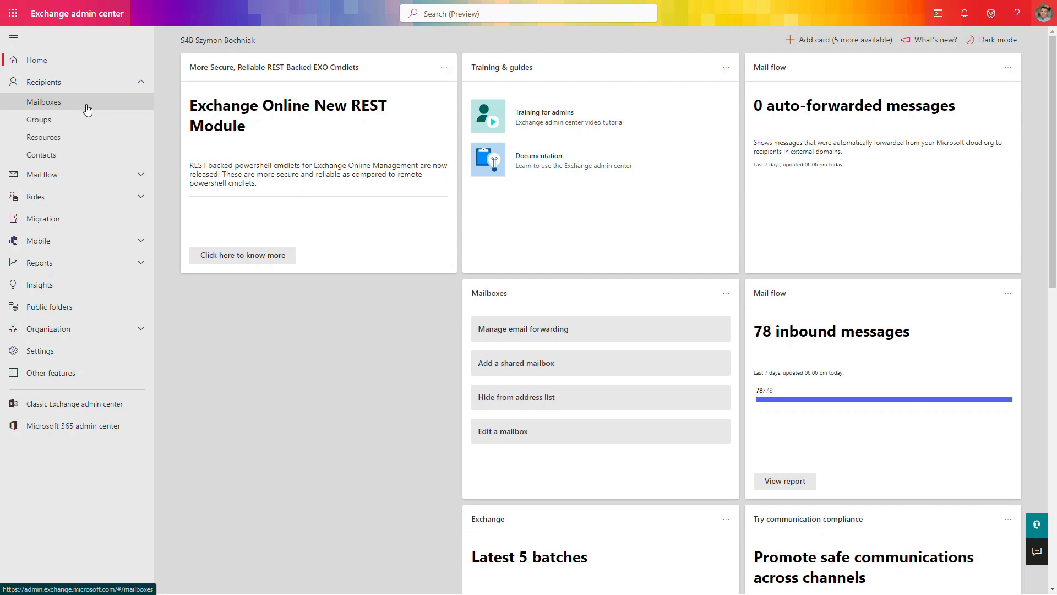
# List the mailboxes sorted by Display name and select the user's mailbox
pyautogui.click(86, 106)
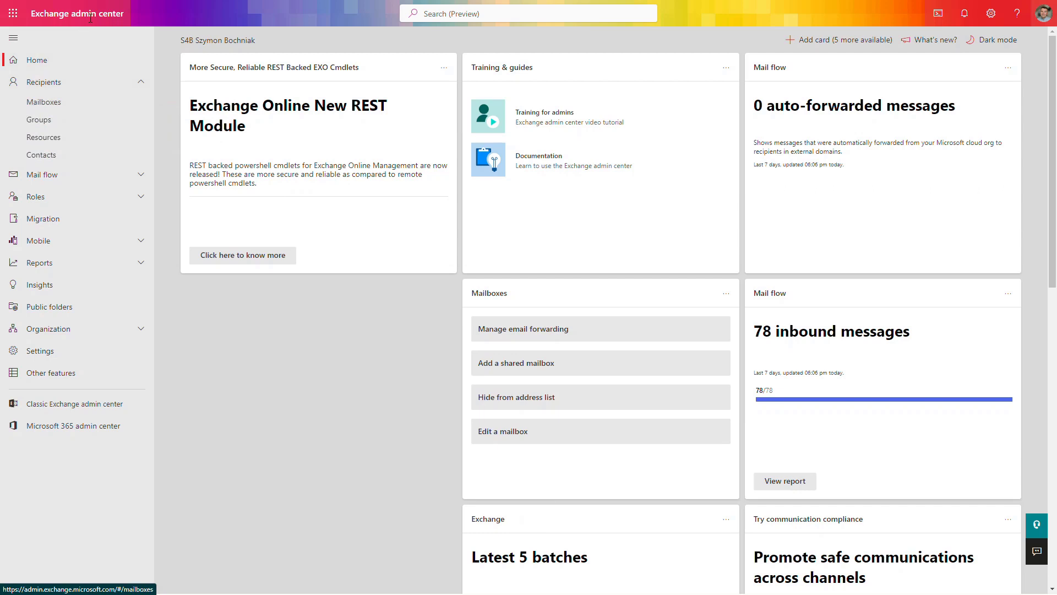
pyautogui.click(66, 106)
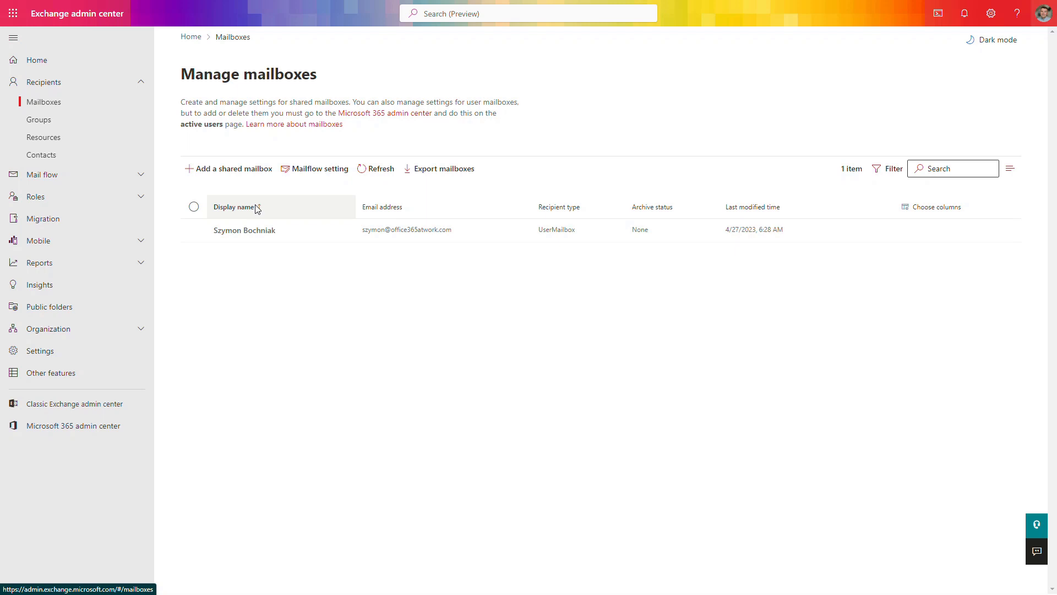
pyautogui.click(255, 207)
pyautogui.click(195, 231)
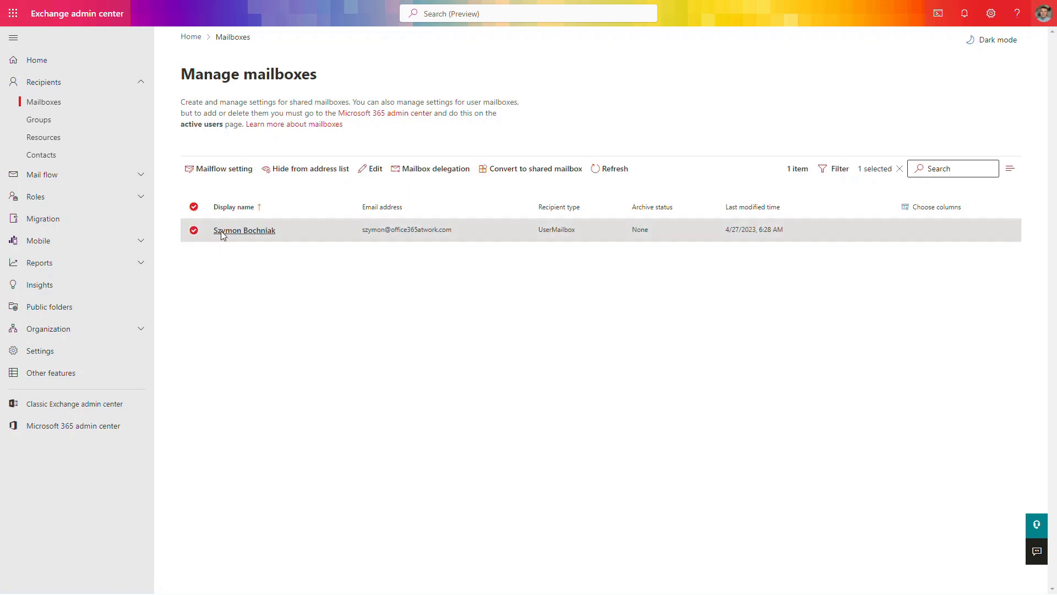
# Open the user's mailbox details and go to Manage mailbox archive under Others
pyautogui.click(226, 231)
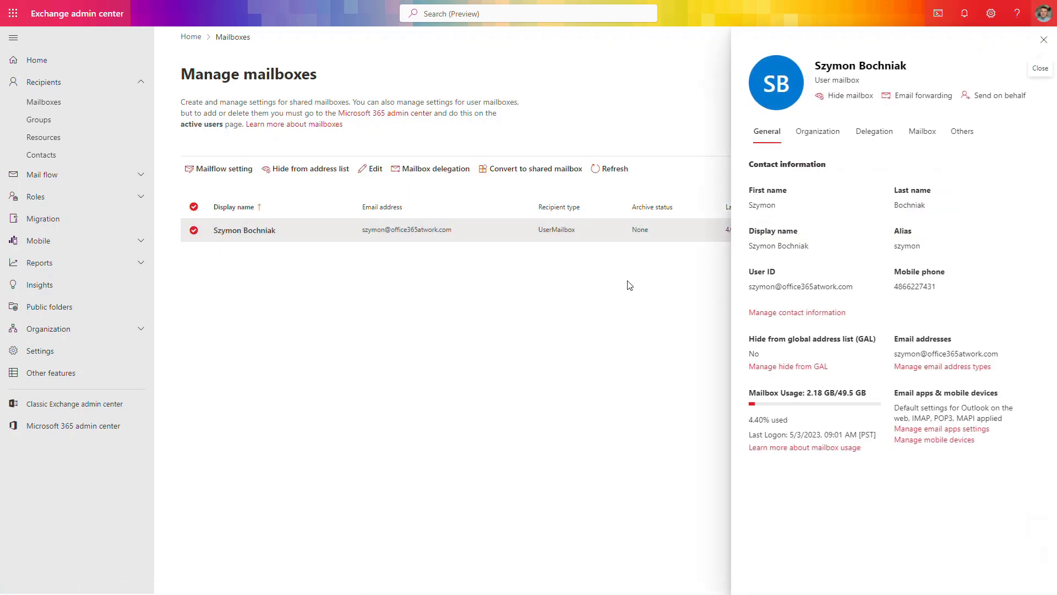
pyautogui.click(924, 133)
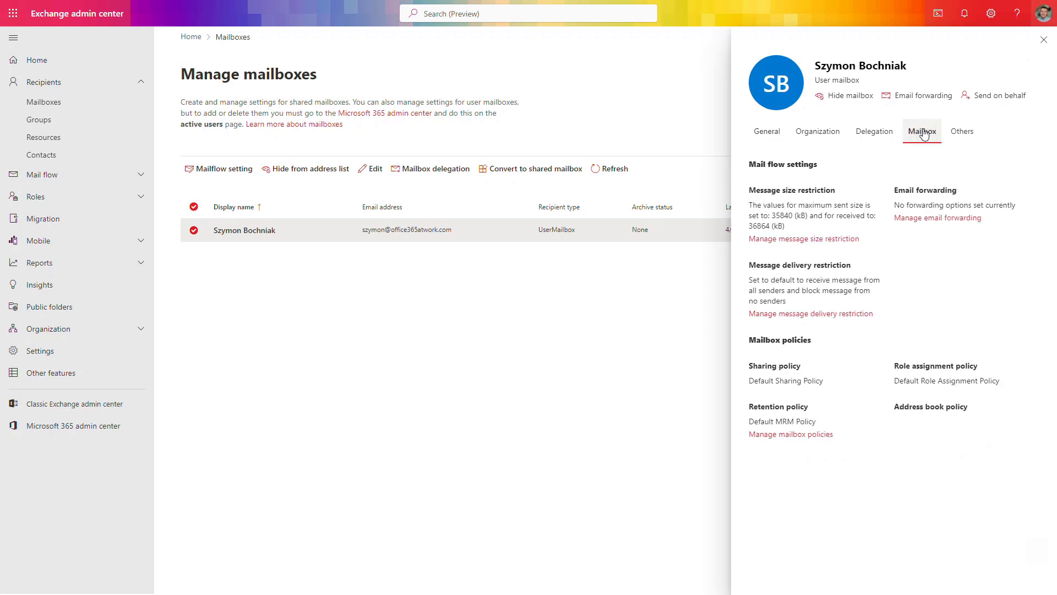
pyautogui.press('Right')
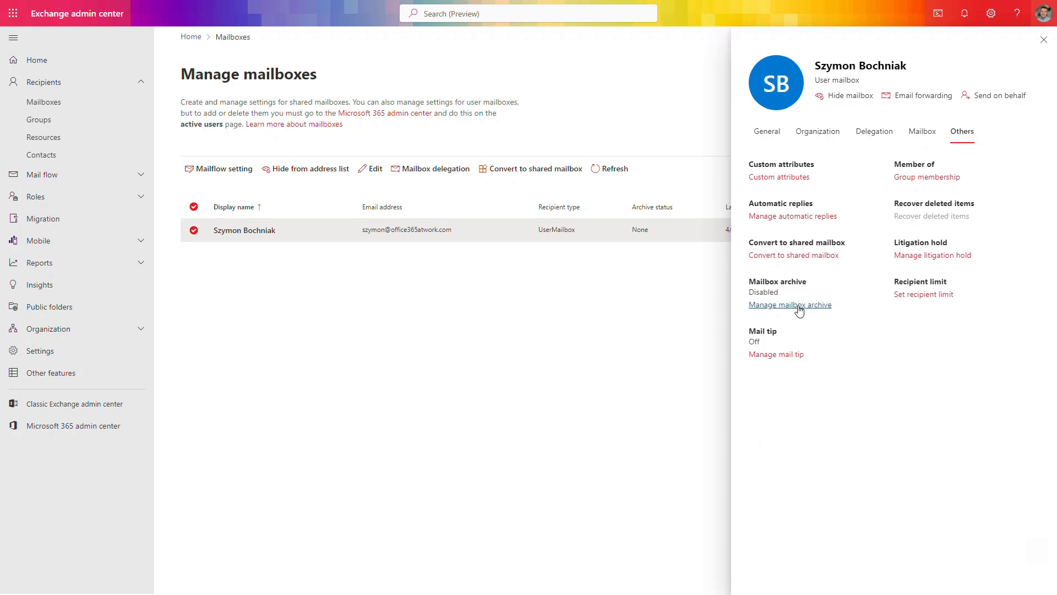
pyautogui.click(801, 306)
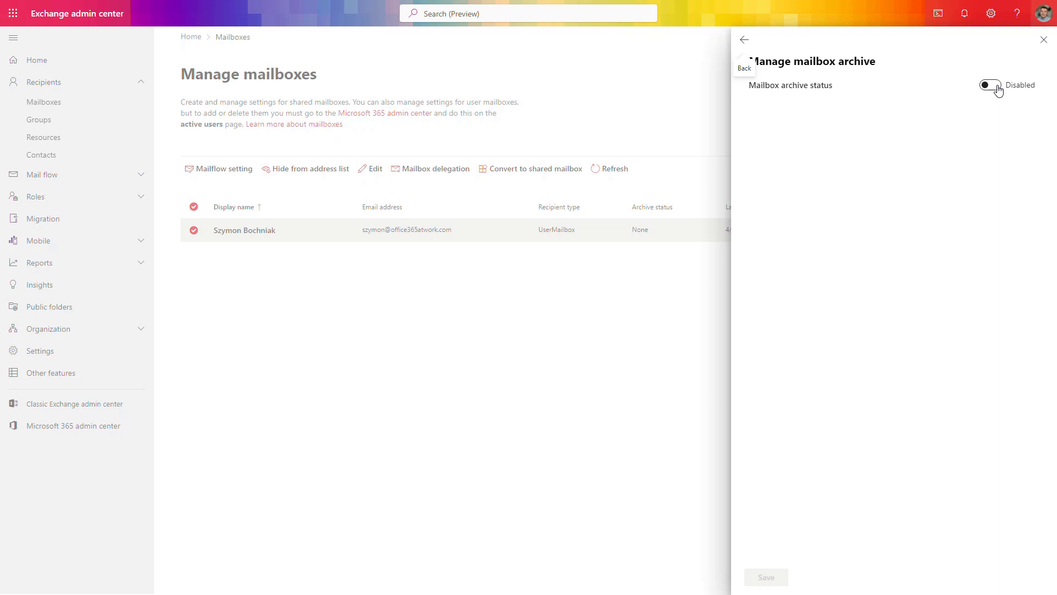
# Turn the mailbox archive on and point out the Exchange Online Plan 2 licence requirement
pyautogui.click(994, 86)
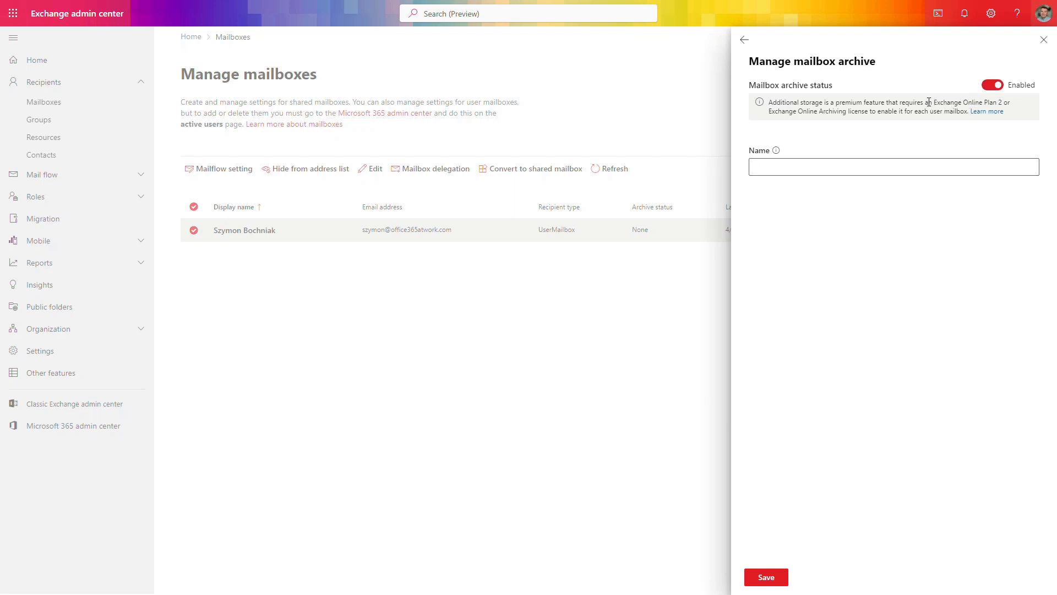
pyautogui.moveTo(934, 103); pyautogui.dragTo(1003, 104)
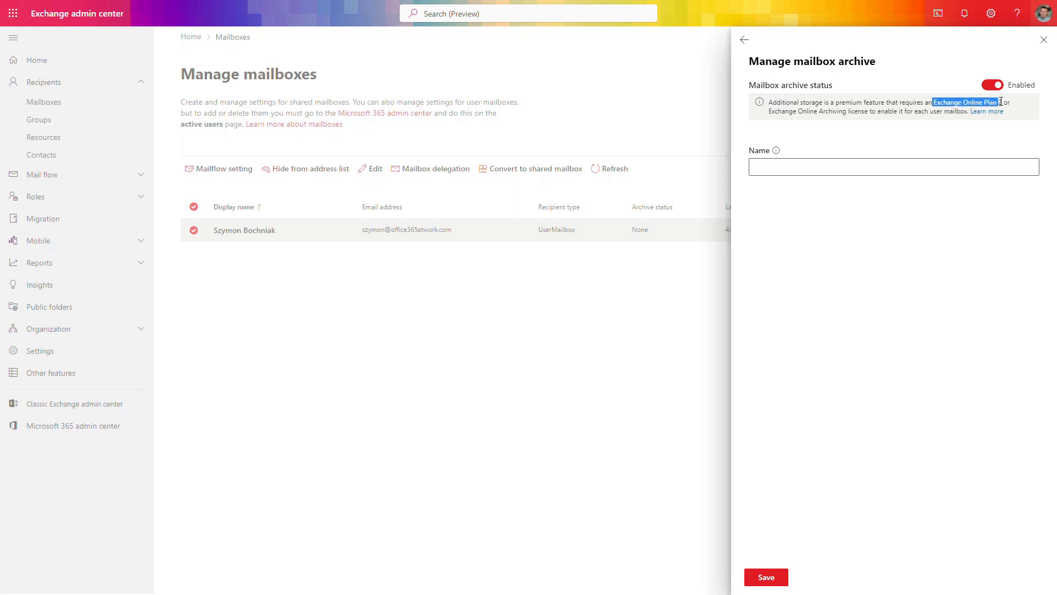
pyautogui.click(936, 103)
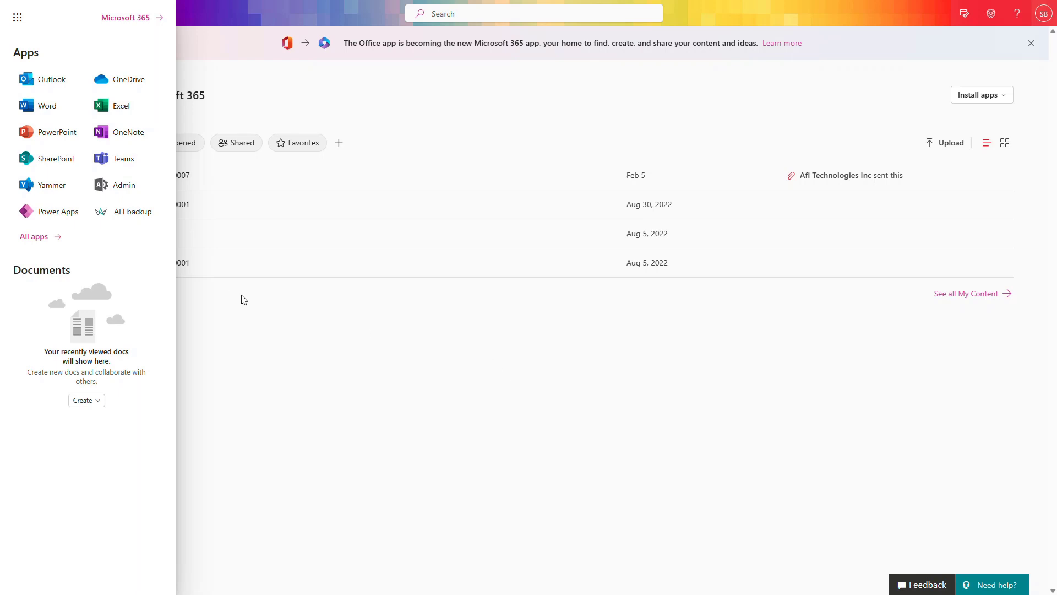
# Launch AFI backup from the Microsoft 365 app launcher
pyautogui.click(141, 219)
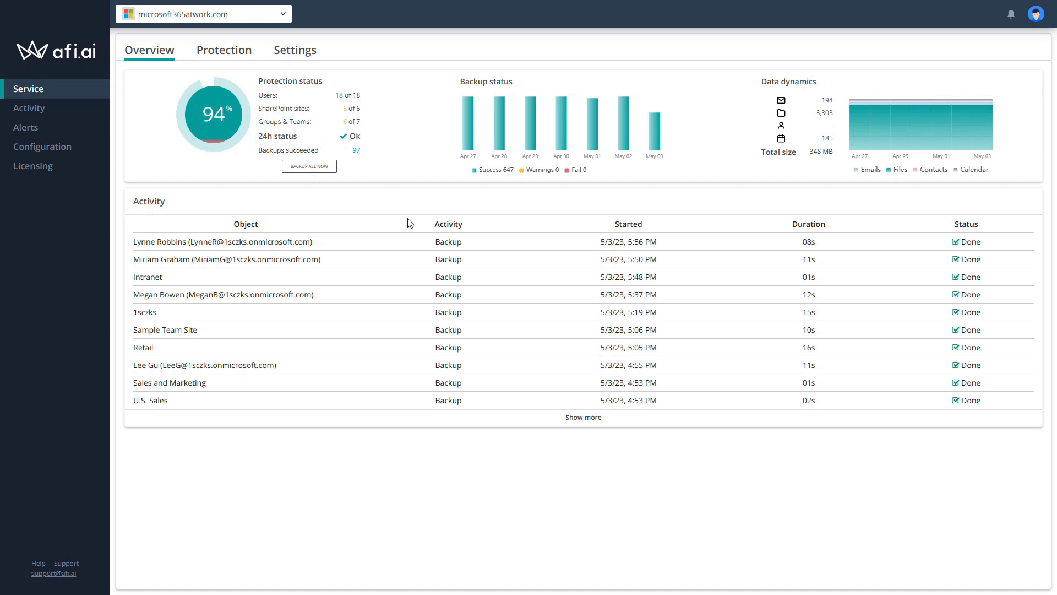
# Switch to the Protection tab to see protected resources and schedules
pyautogui.click(223, 54)
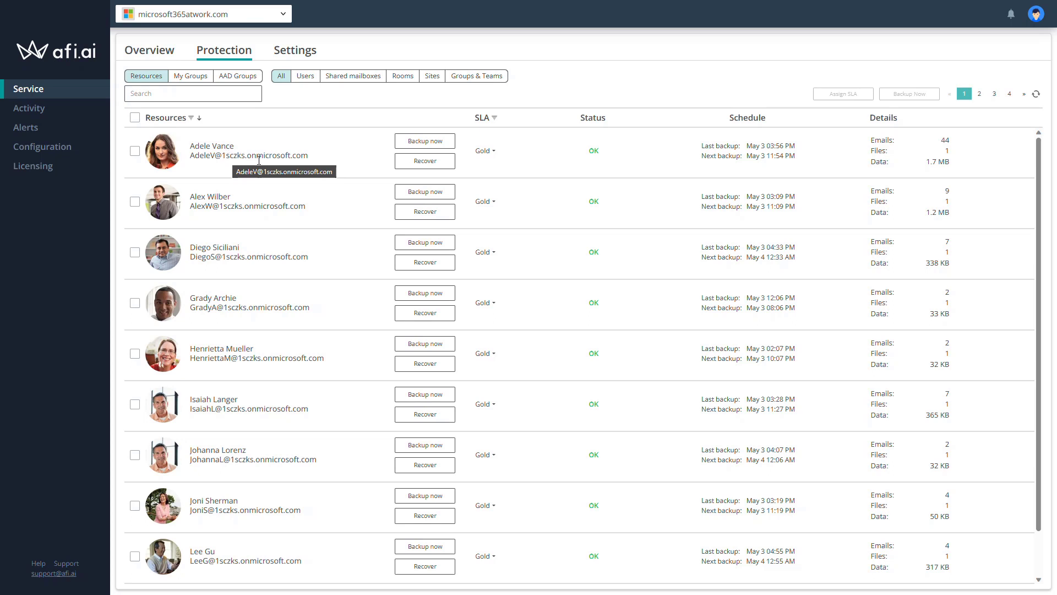
# Start recovery for the first user's mailbox and pick the Mar 2, 2023 backup version
pyautogui.click(425, 162)
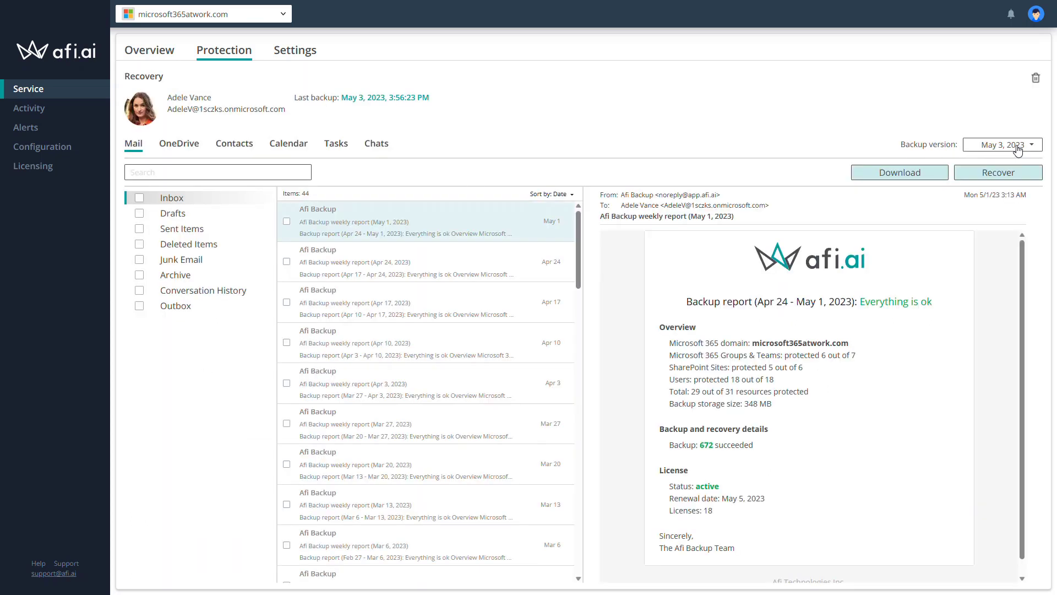
pyautogui.click(1019, 145)
pyautogui.click(914, 162)
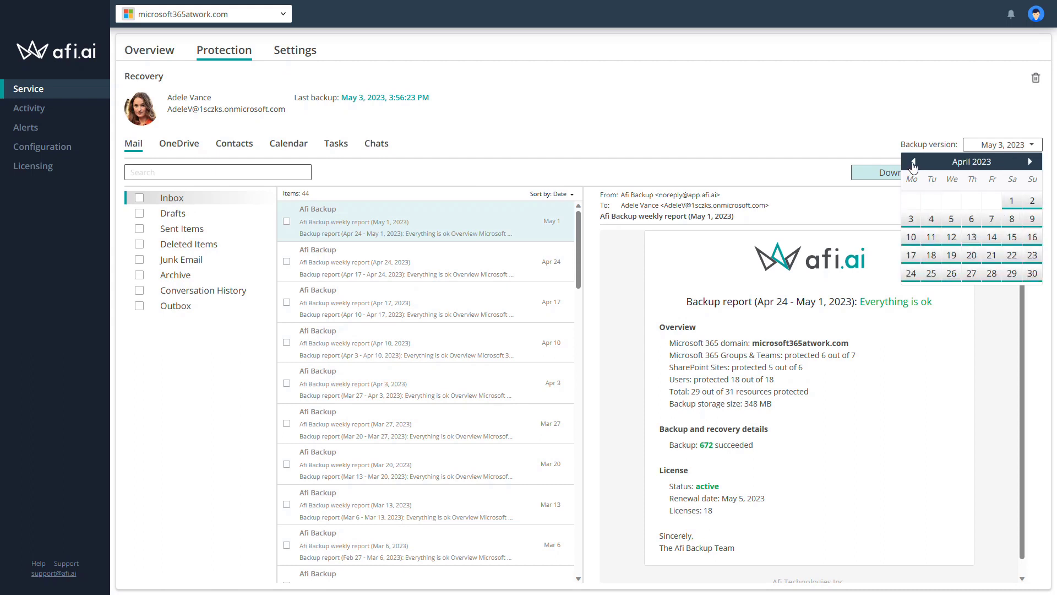
pyautogui.click(913, 163)
pyautogui.click(914, 163)
pyautogui.click(952, 201)
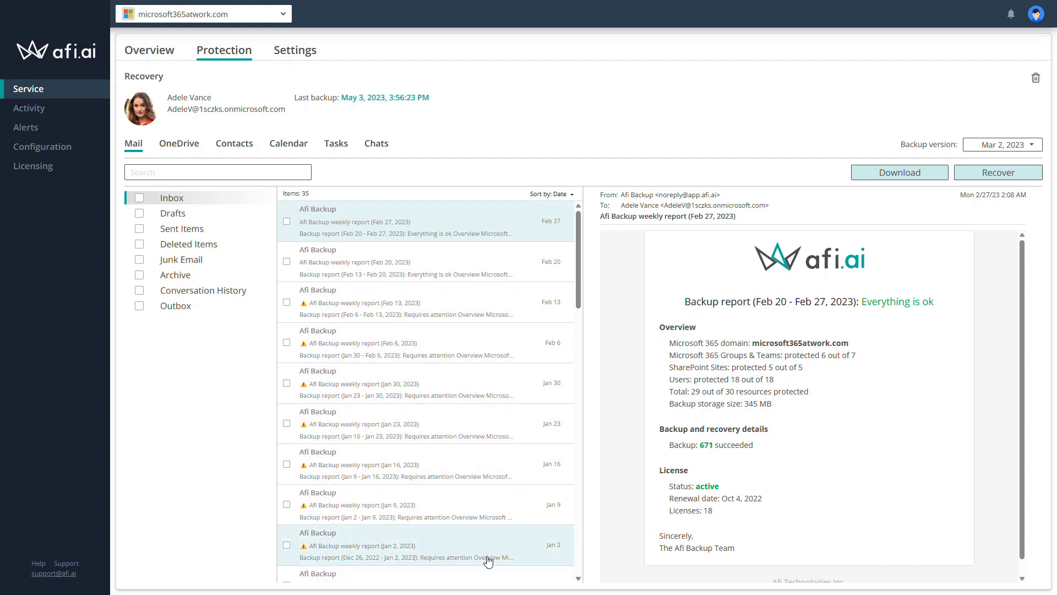
# Keep the Mar 2, 2023 version and tick the Inbox folder for recovery
pyautogui.click(999, 145)
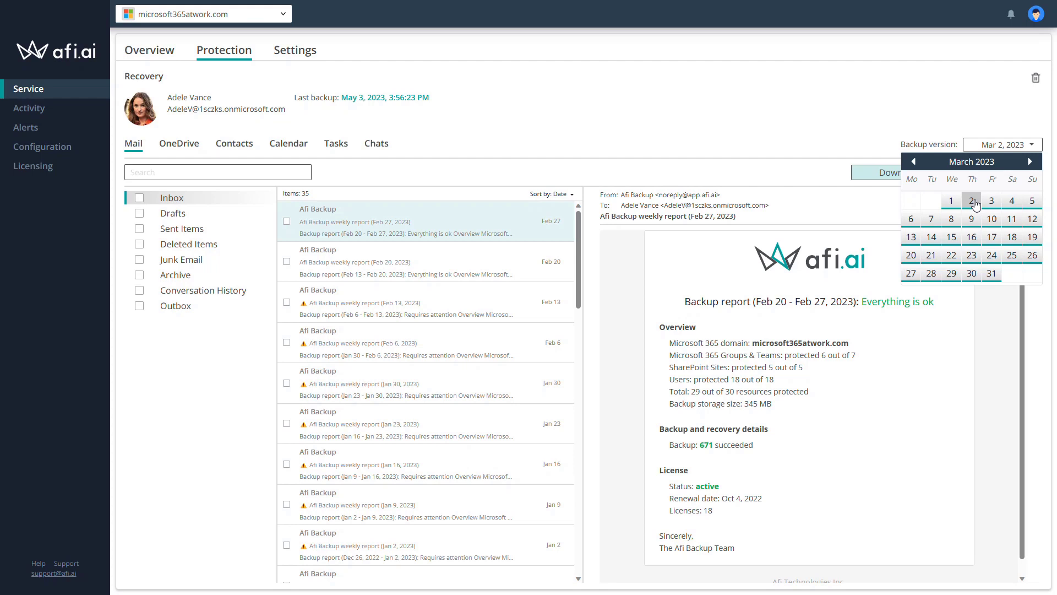
pyautogui.click(640, 133)
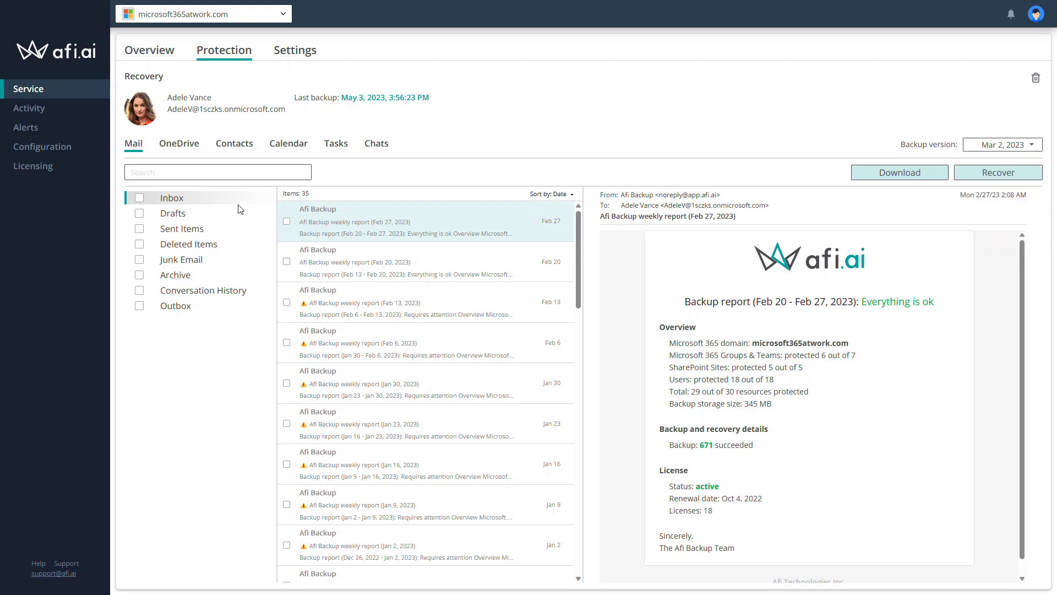
pyautogui.click(140, 197)
# Open the Recover dialog for the Inbox from the Mar 02, 2023 backup
pyautogui.click(1027, 175)
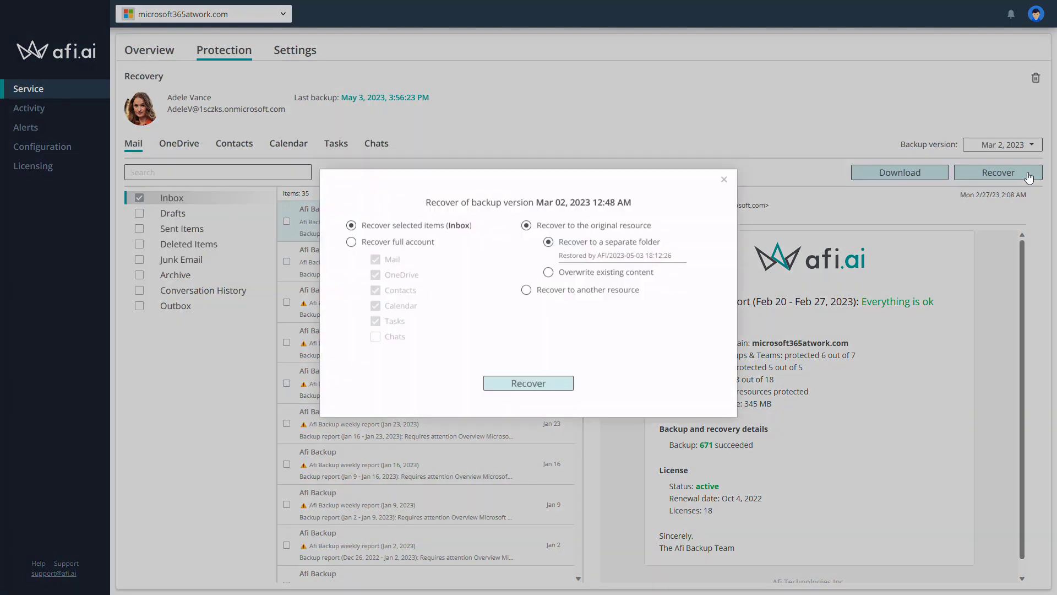